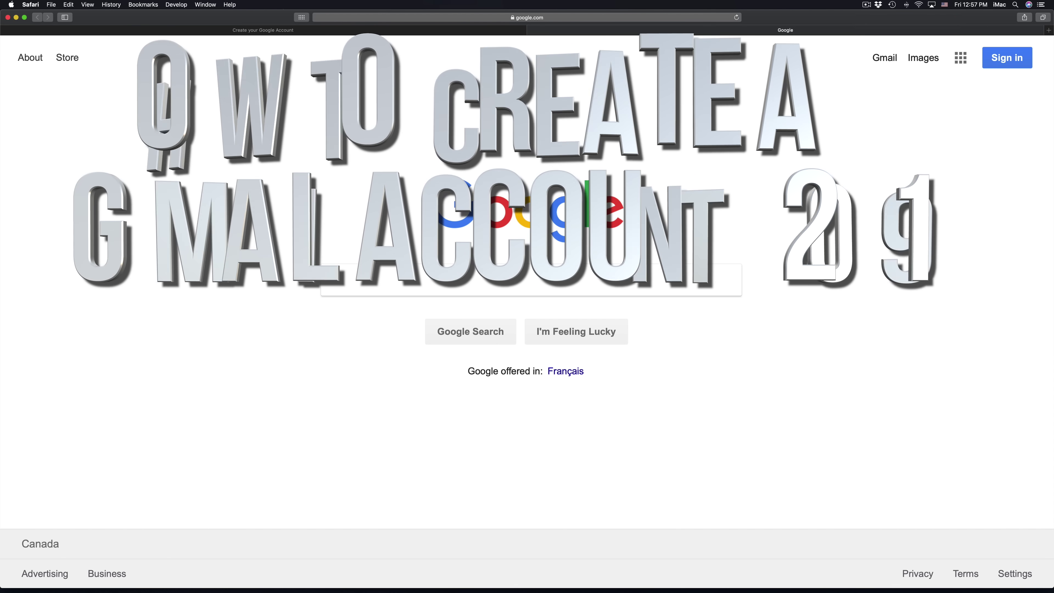
# Search Google for 'gmail' and open the Gmail result to reach its sign-in page.
pyautogui.click(506, 274)
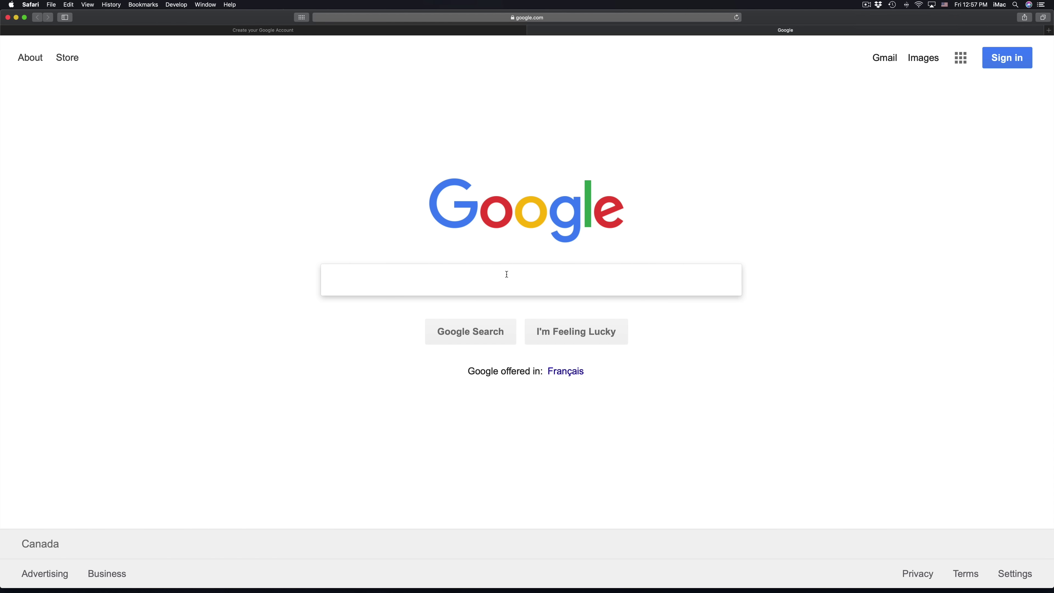
pyautogui.write('gmail')
pyautogui.press('Return')
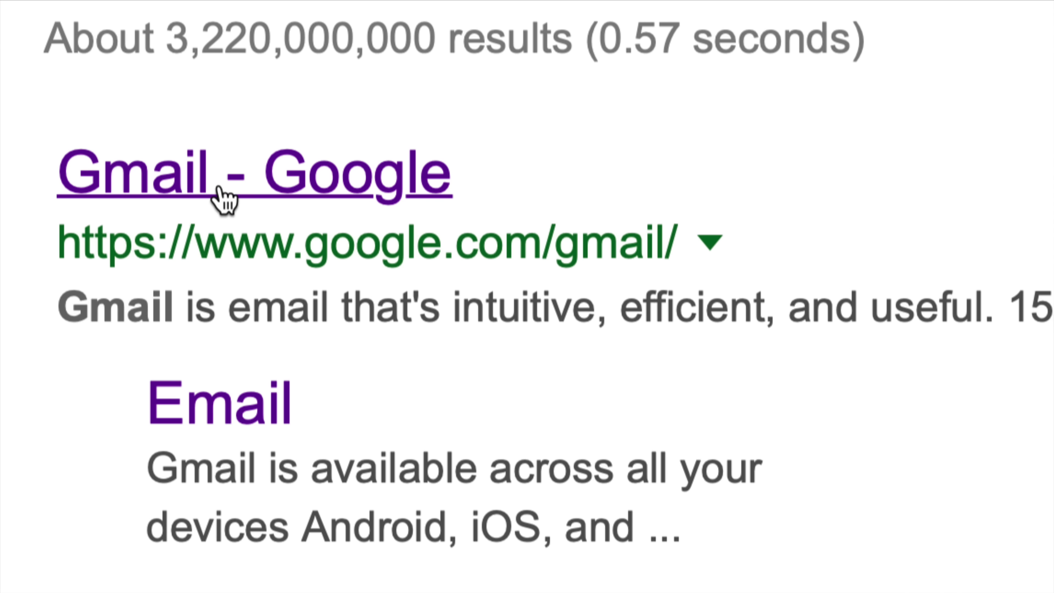
pyautogui.click(224, 195)
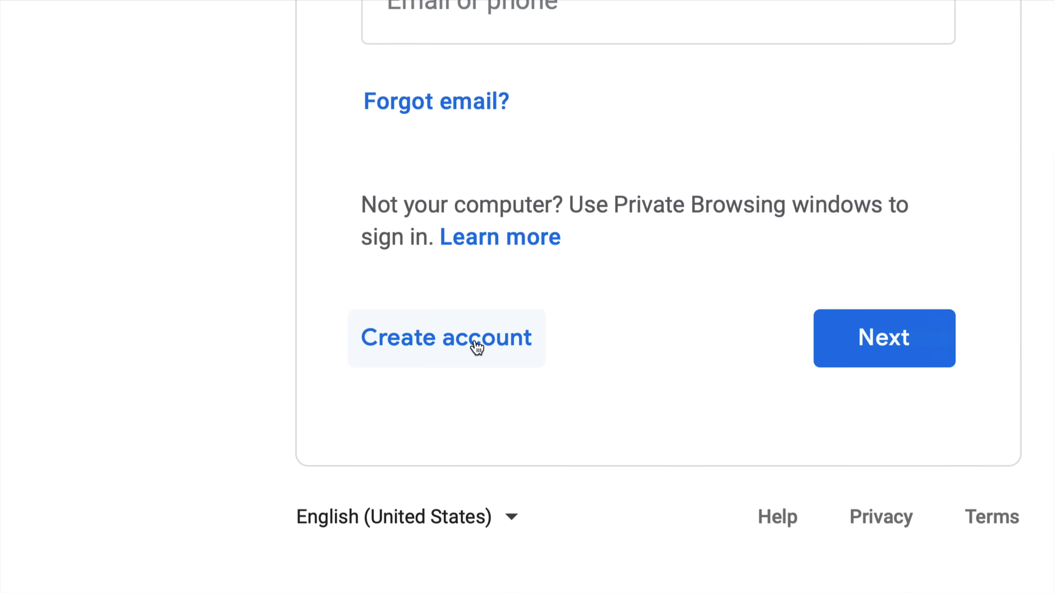
# Start creating a new Google account and enter the first and last name.
pyautogui.click(477, 346)
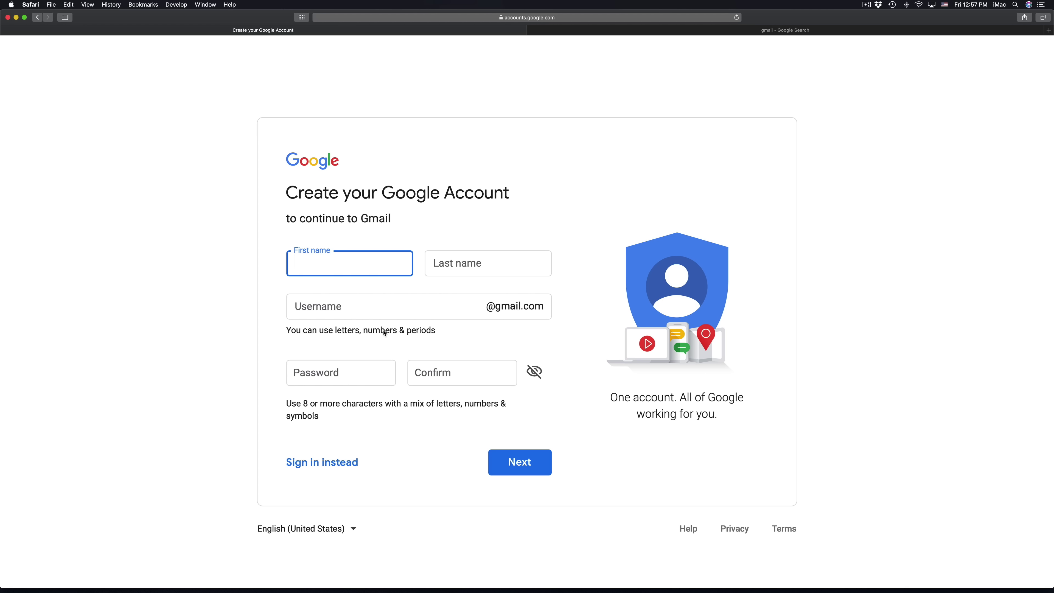
pyautogui.write('Tech')
pyautogui.press('Tab')
pyautogui.write('Design')
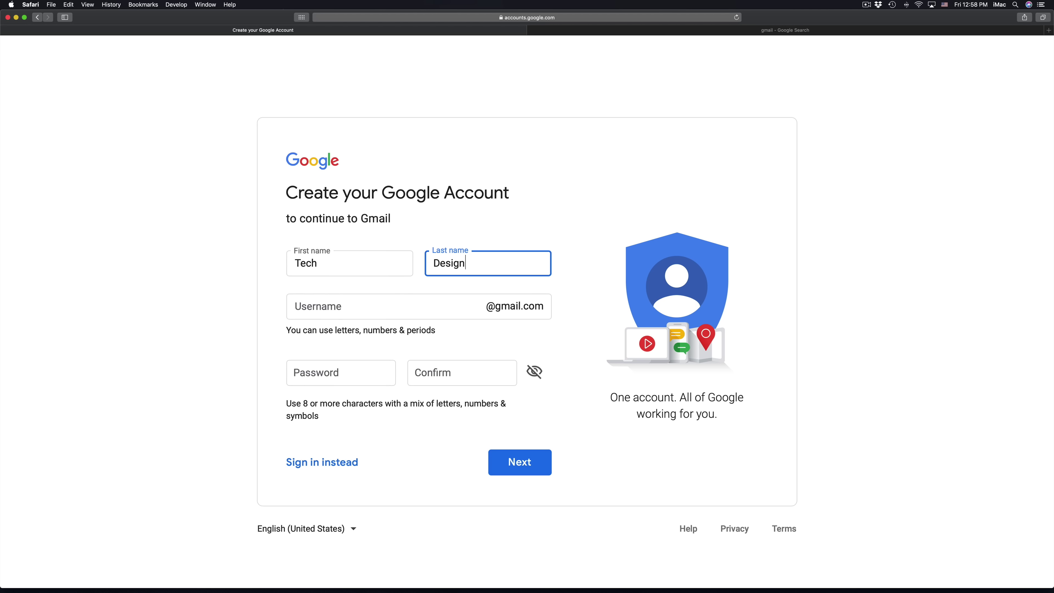
# Enter a channel-style username for the new Gmail address, correcting its ending.
pyautogui.click(424, 308)
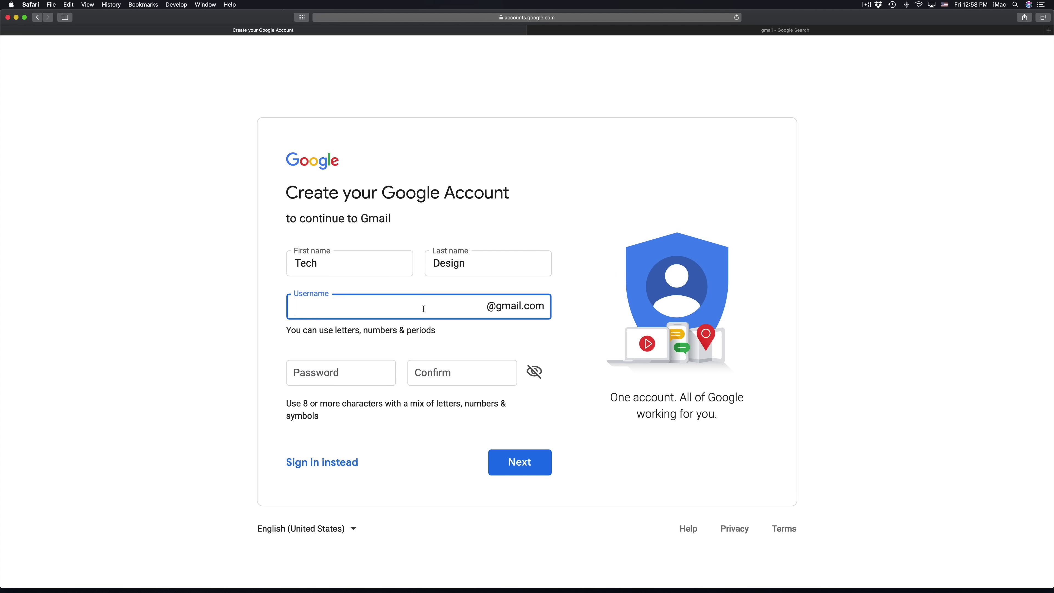
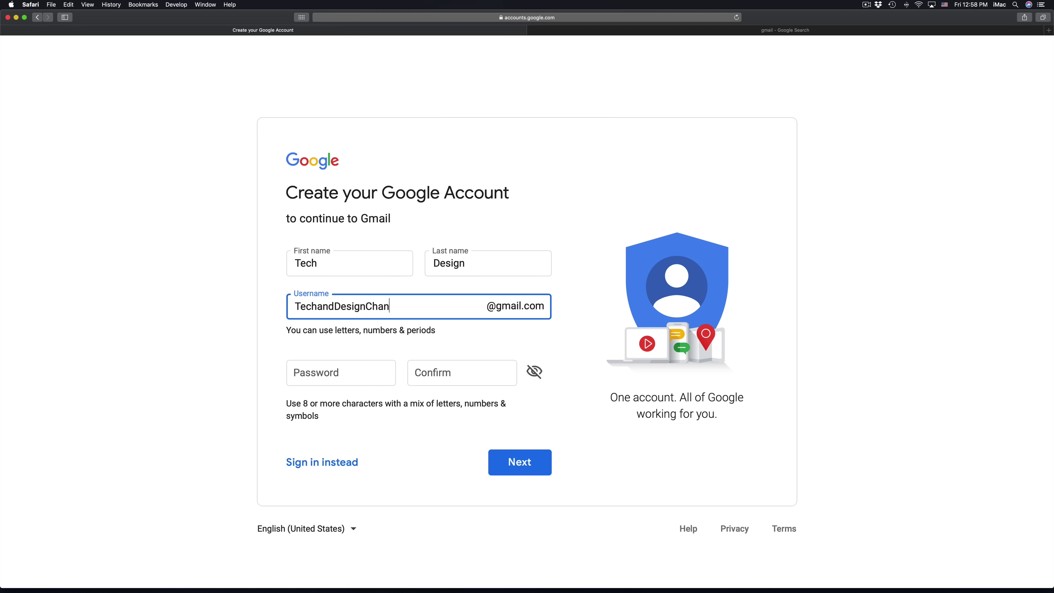
pyautogui.click(361, 369)
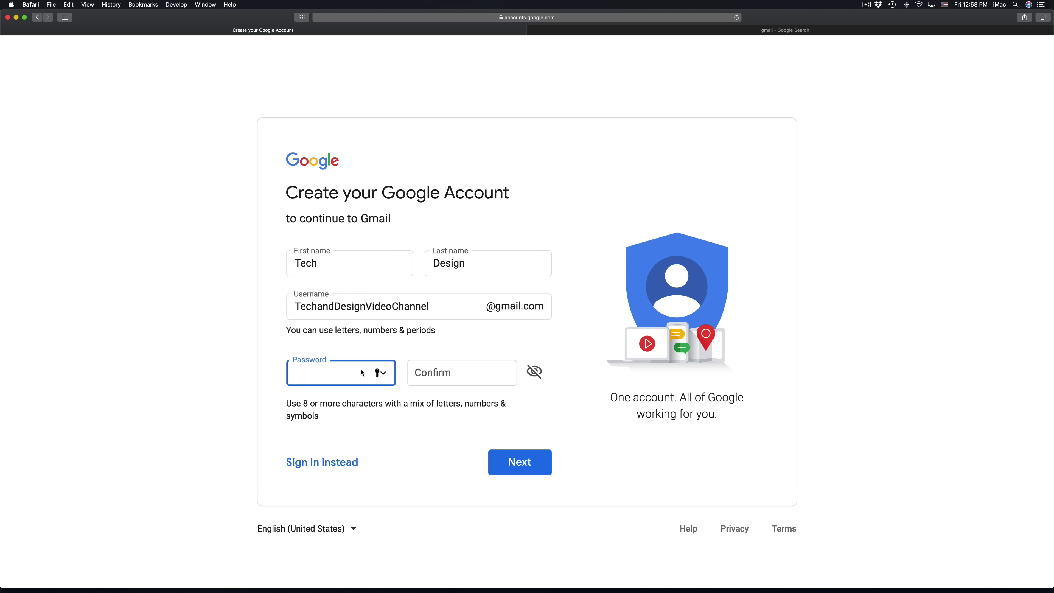
pyautogui.hotkey('ctrl', 'Up')
pyautogui.click(290, 232)
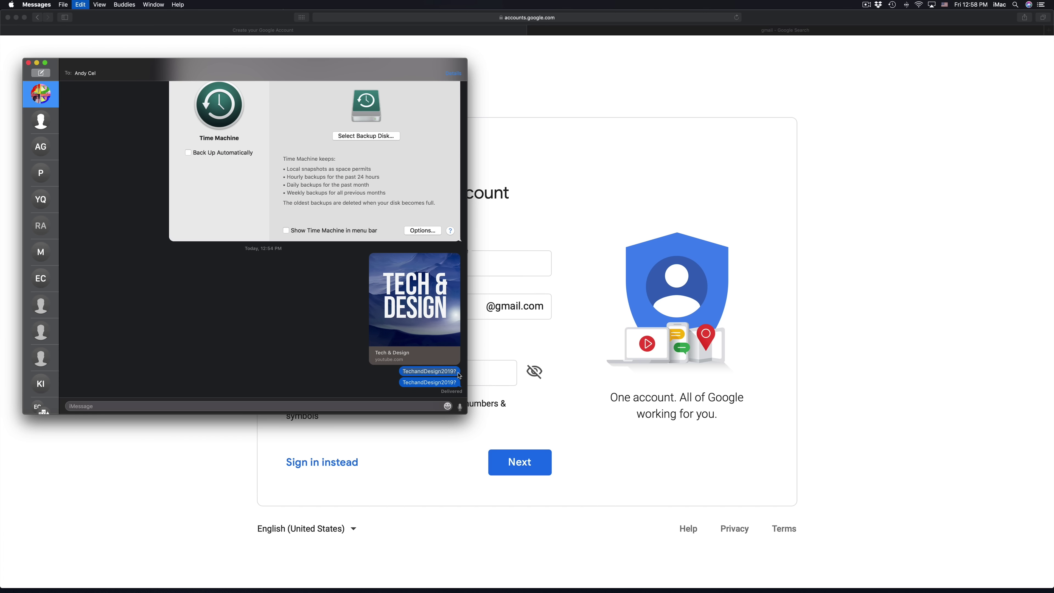
pyautogui.click(577, 414)
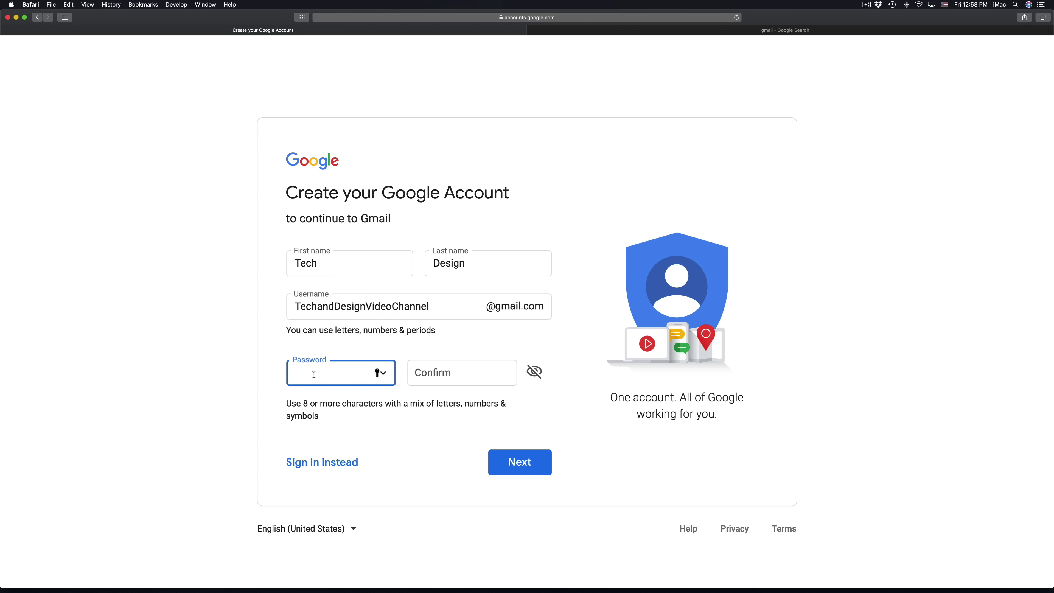
# Paste the same password into Password and Confirm, then show both in plain text.
pyautogui.press('super+v')
pyautogui.click(430, 366)
pyautogui.press('super+v')
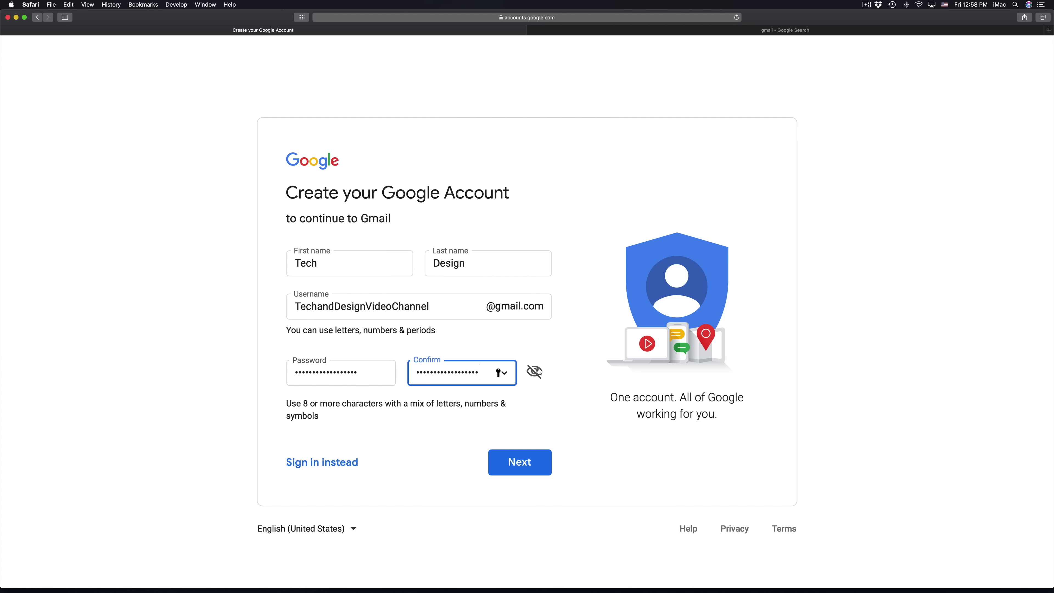
pyautogui.click(535, 371)
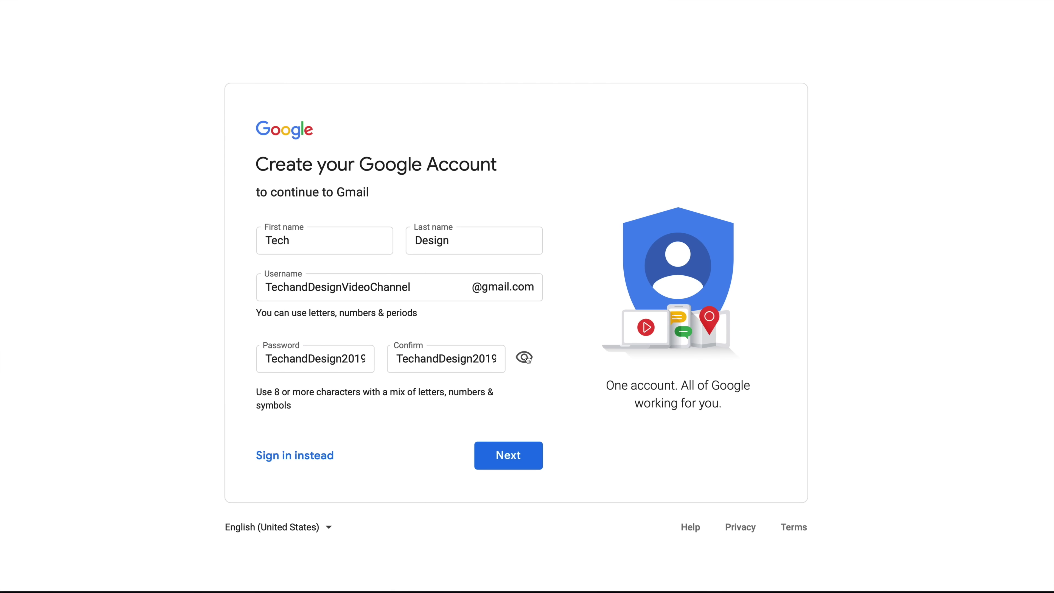
pyautogui.click(525, 358)
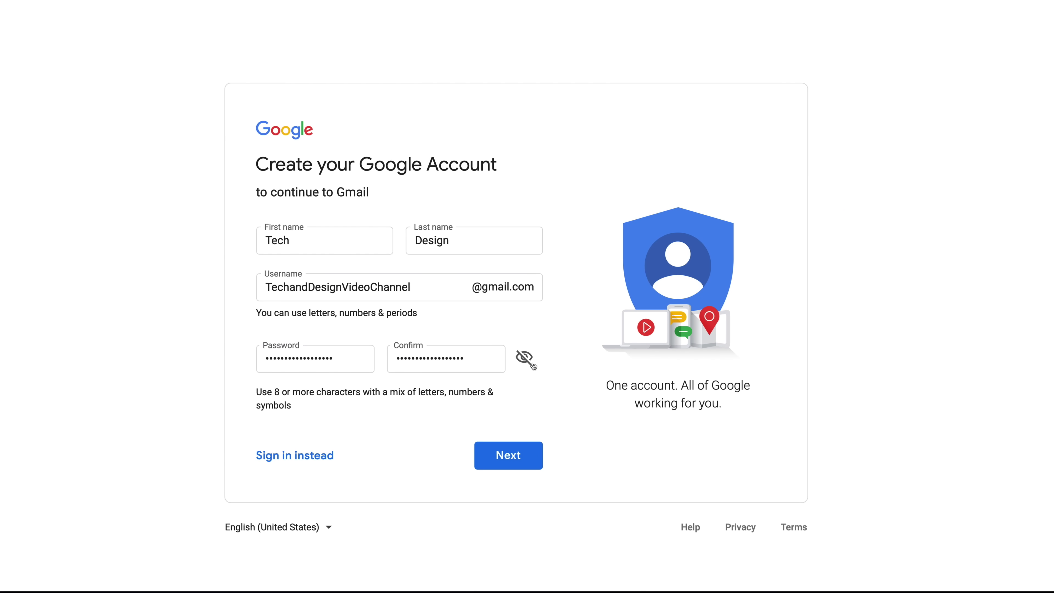
pyautogui.click(526, 359)
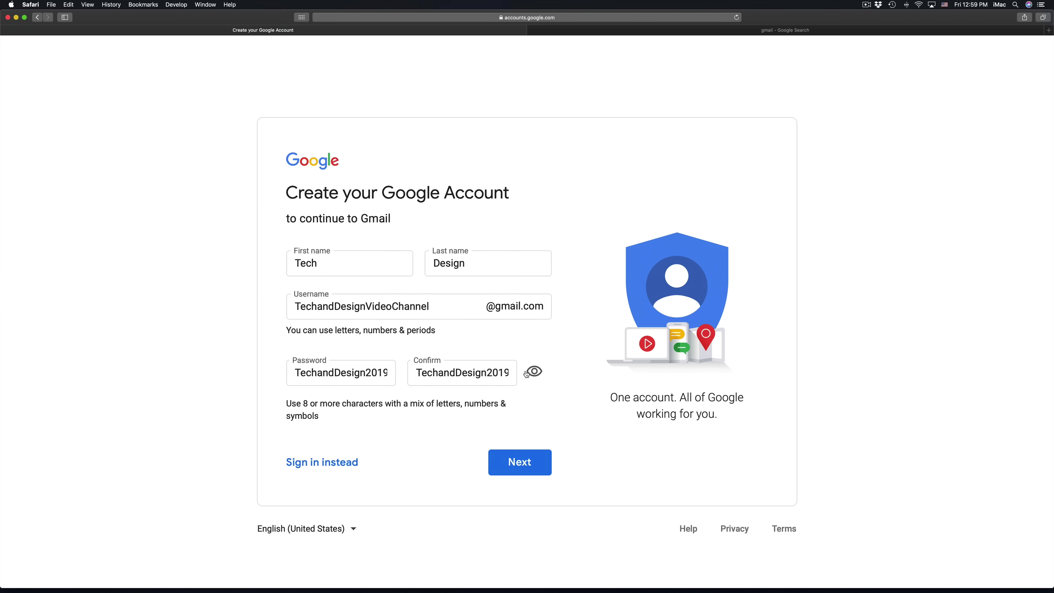
# Submit the account details, decline saving the password, and choose the phone number's country.
pyautogui.click(518, 470)
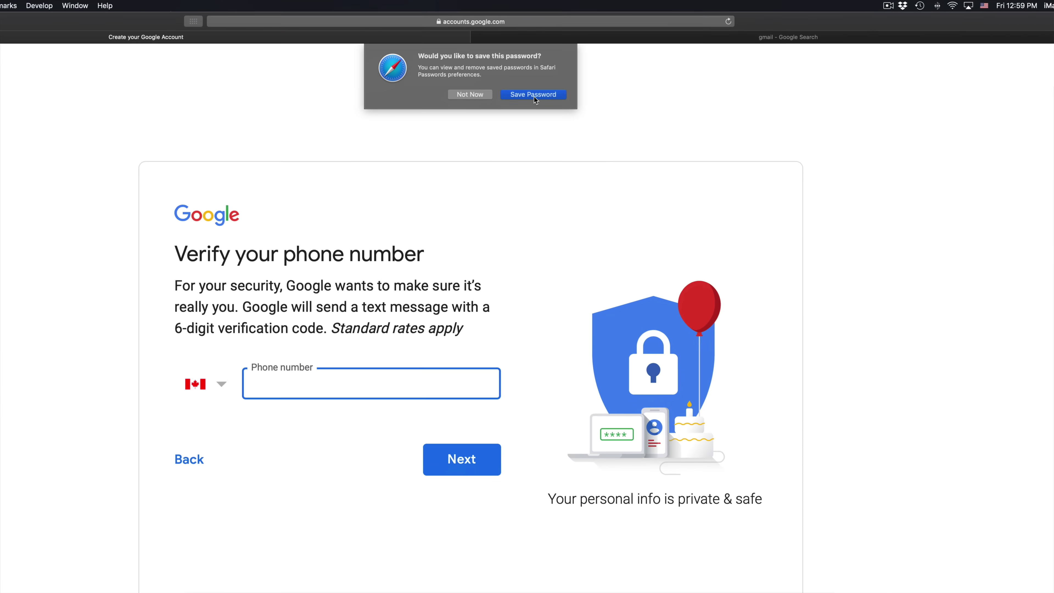
pyautogui.click(495, 81)
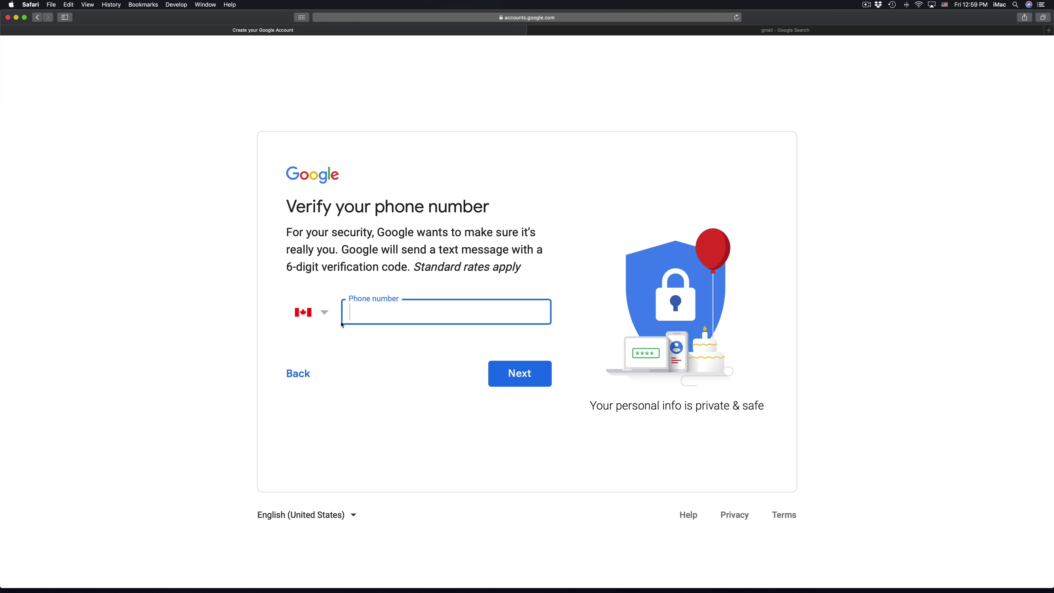
pyautogui.click(325, 314)
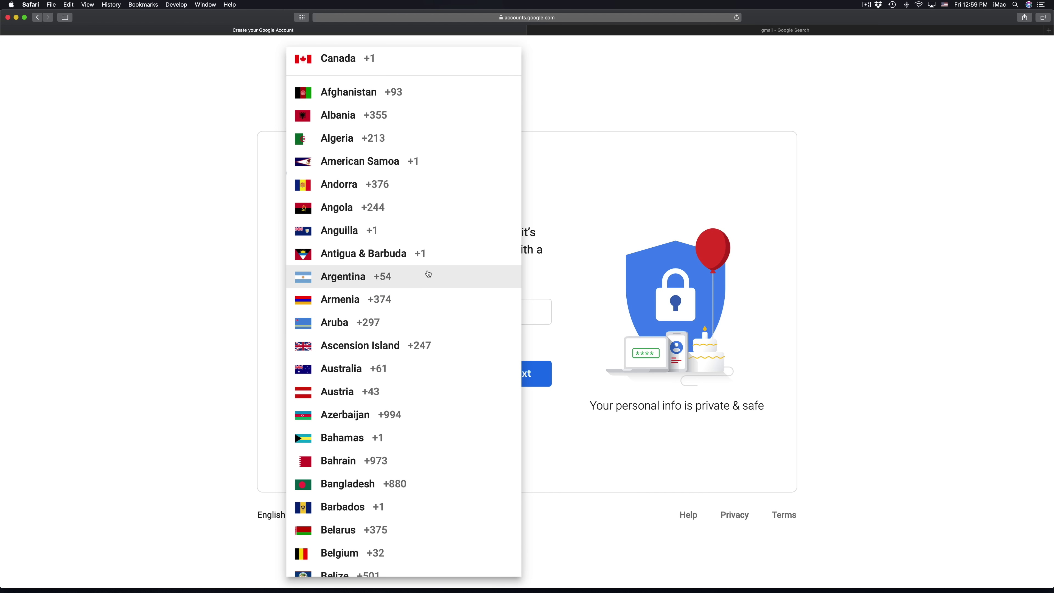
pyautogui.press('u')
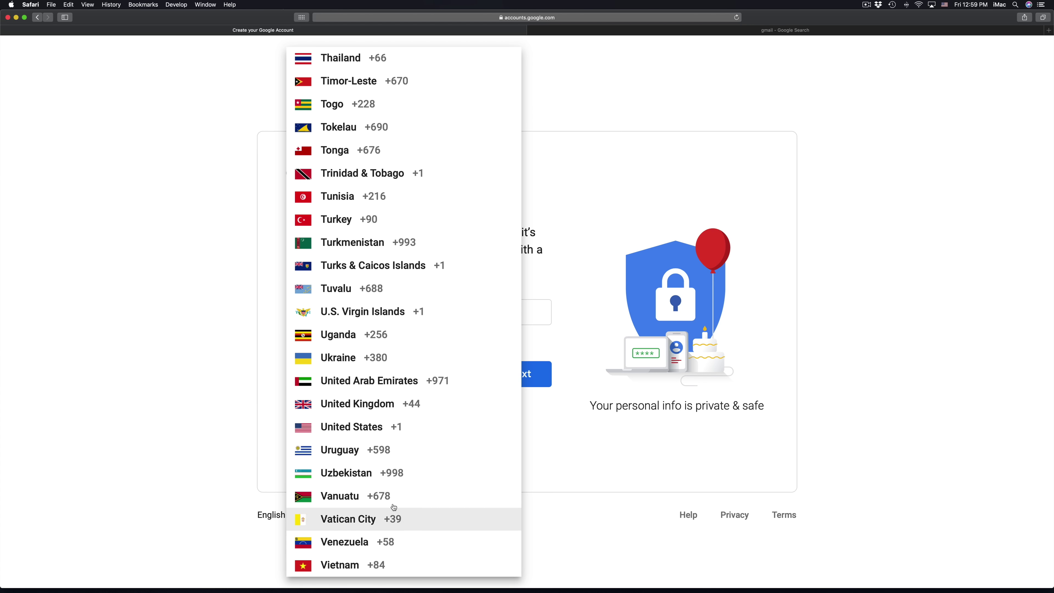
pyautogui.click(345, 423)
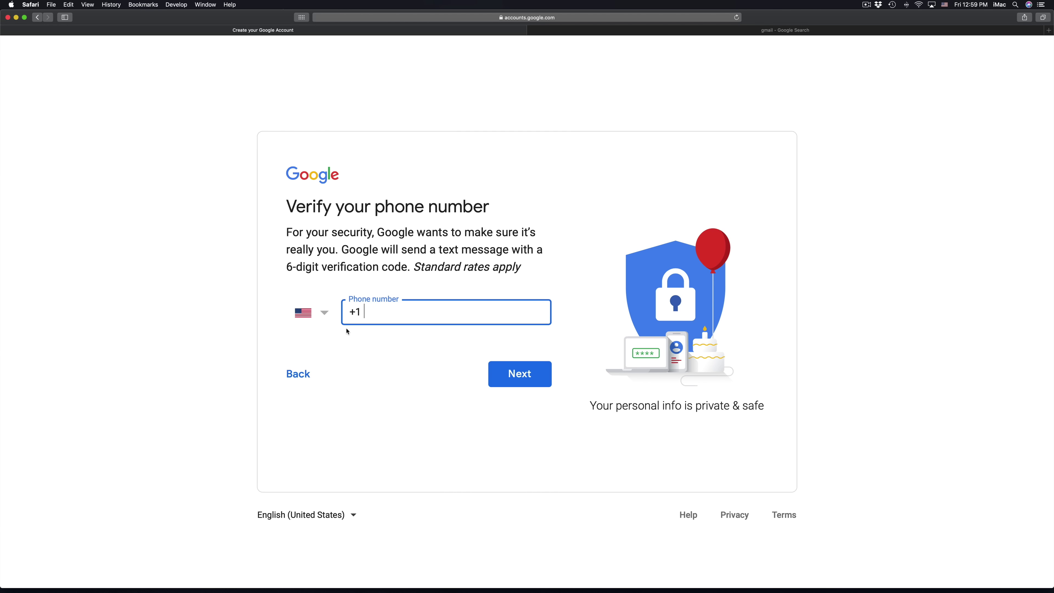
pyautogui.click(330, 314)
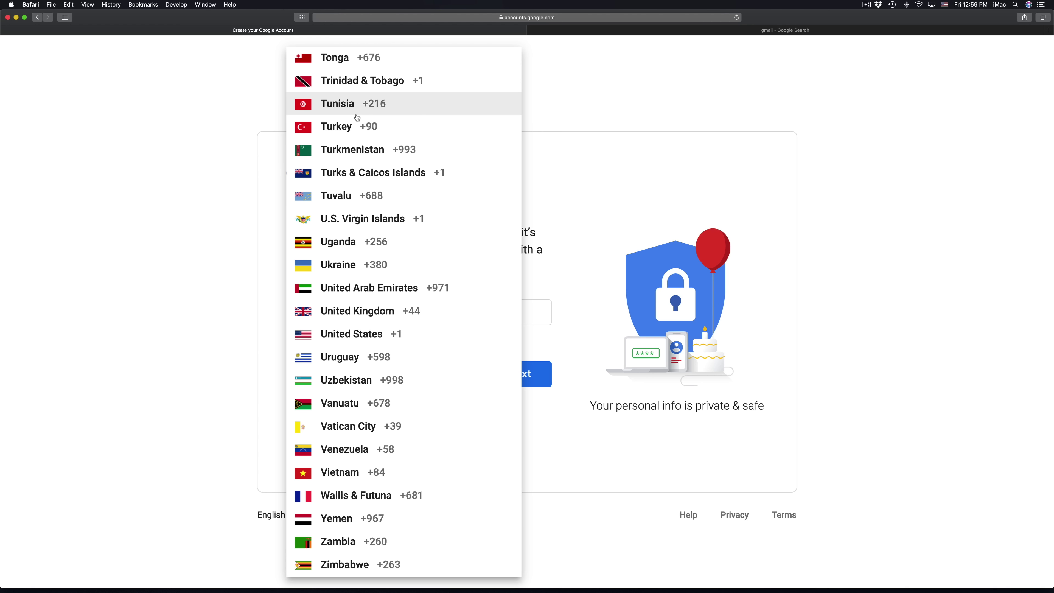
pyautogui.scroll(10, 374, 291)
pyautogui.scroll(15, 412, 292)
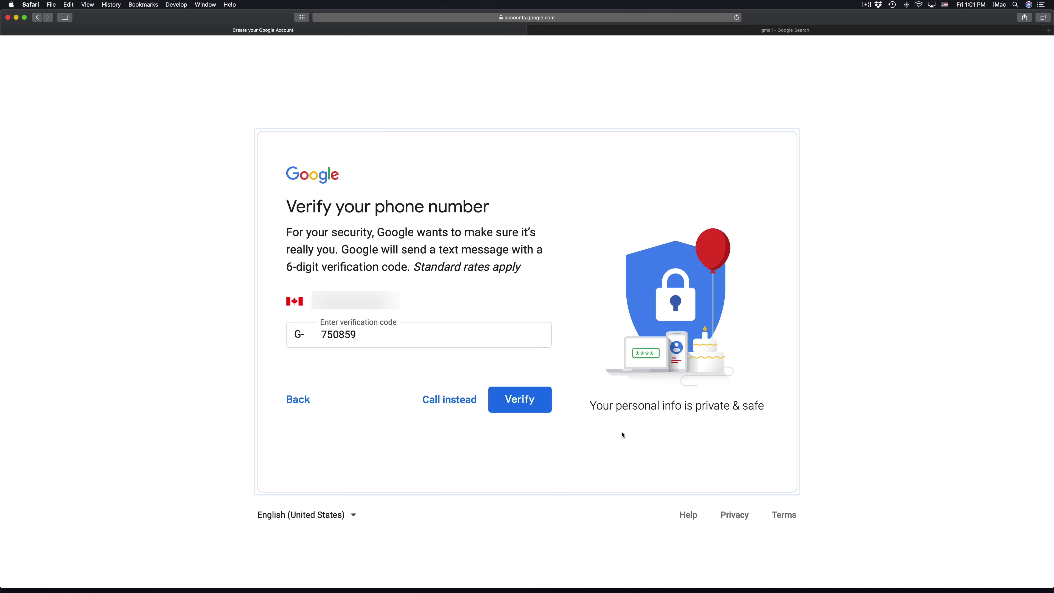
pyautogui.click(536, 406)
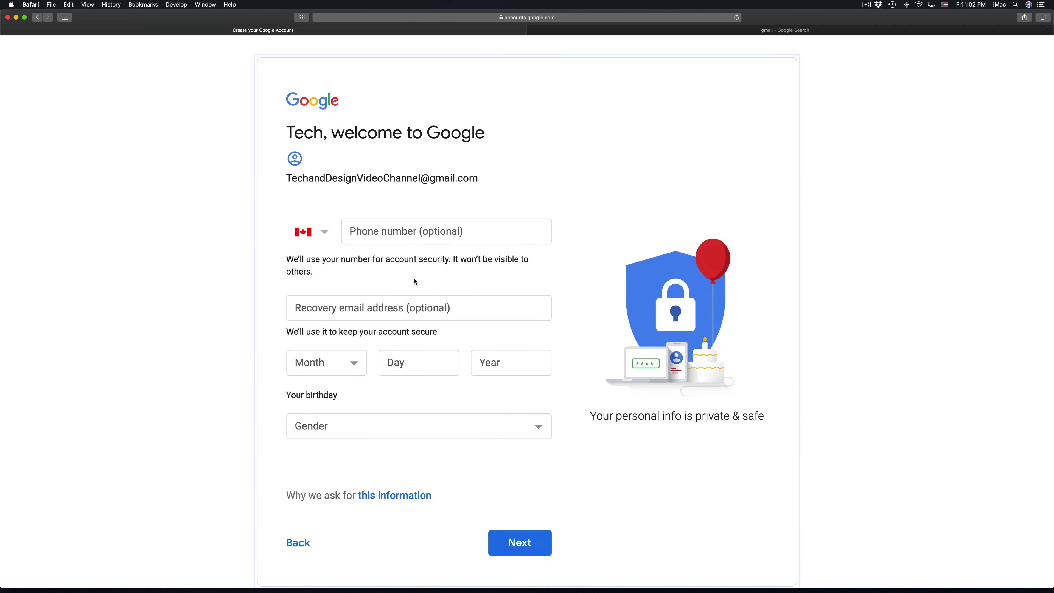
pyautogui.click(419, 303)
pyautogui.click(346, 368)
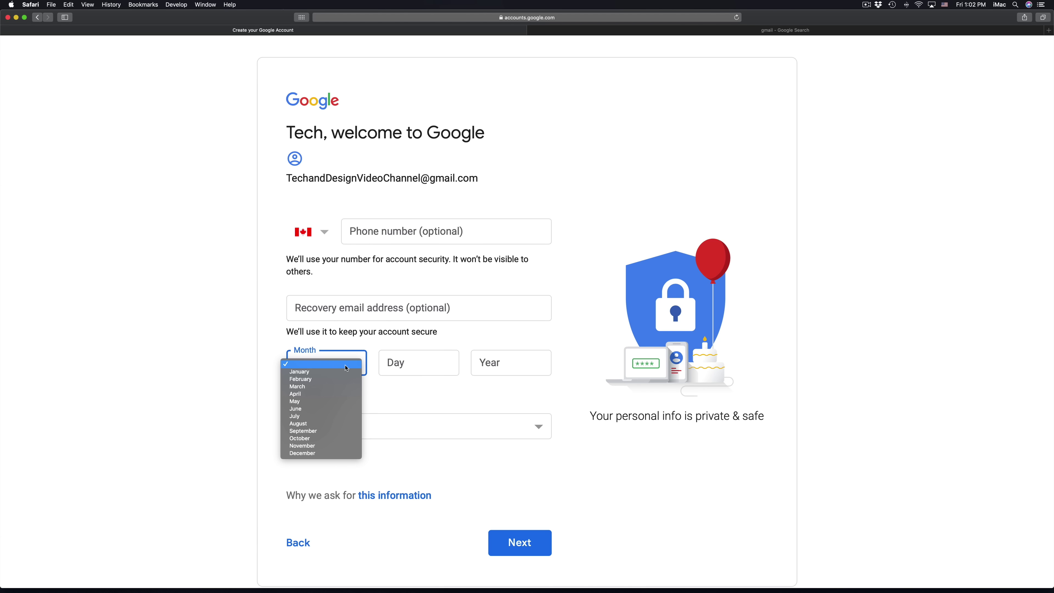
pyautogui.click(346, 401)
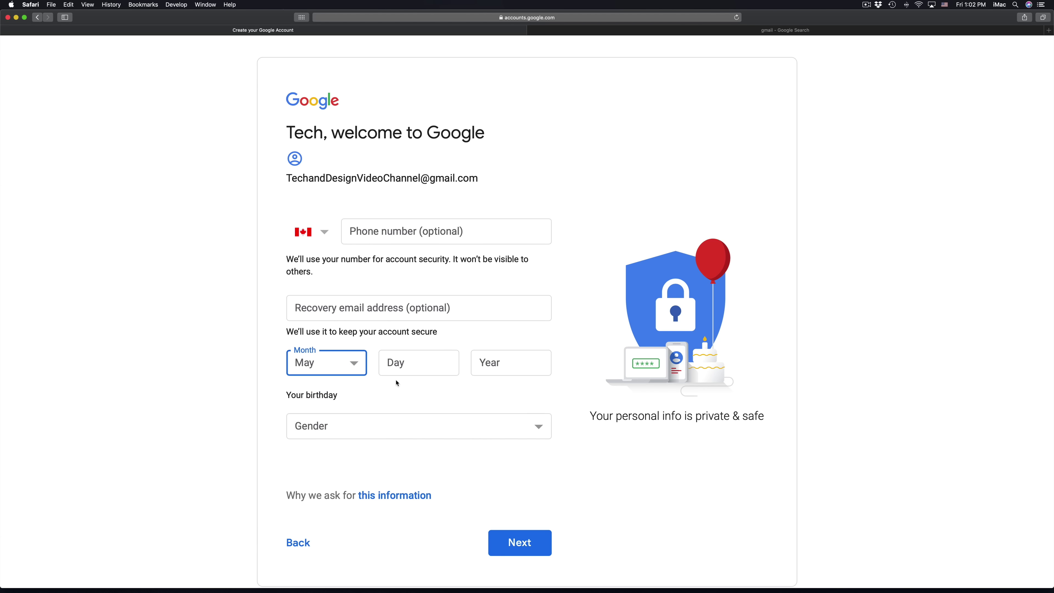
pyautogui.click(416, 372)
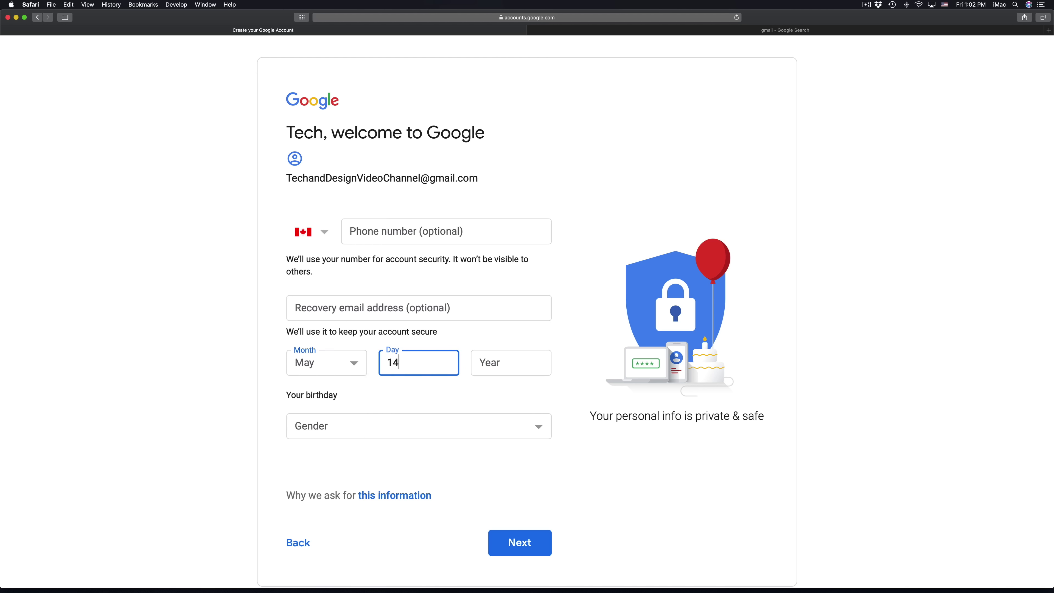
pyautogui.click(515, 365)
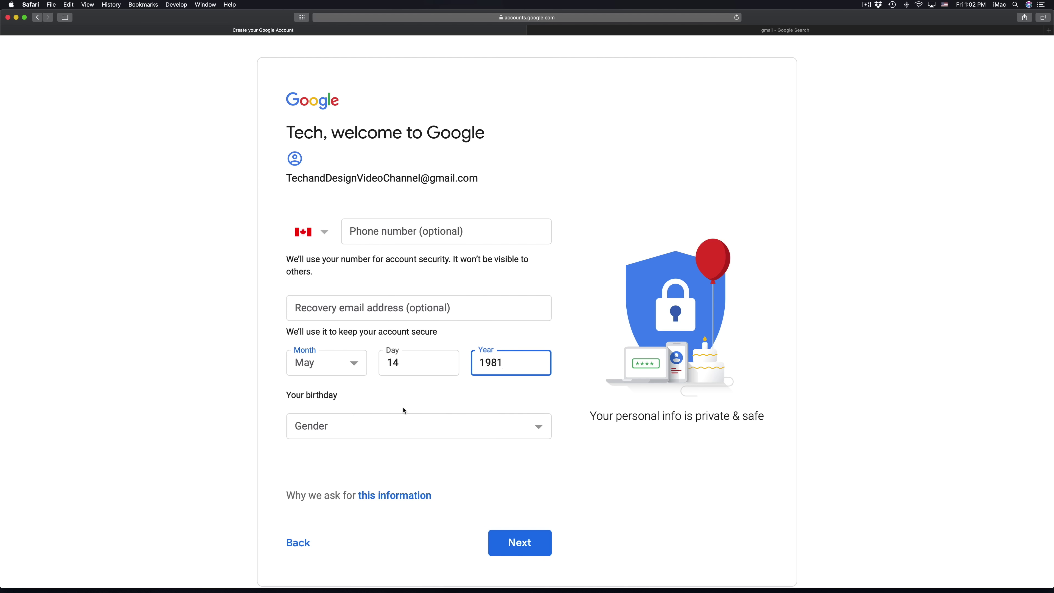
# Set gender to Rather not say and submit the personal details.
pyautogui.click(415, 416)
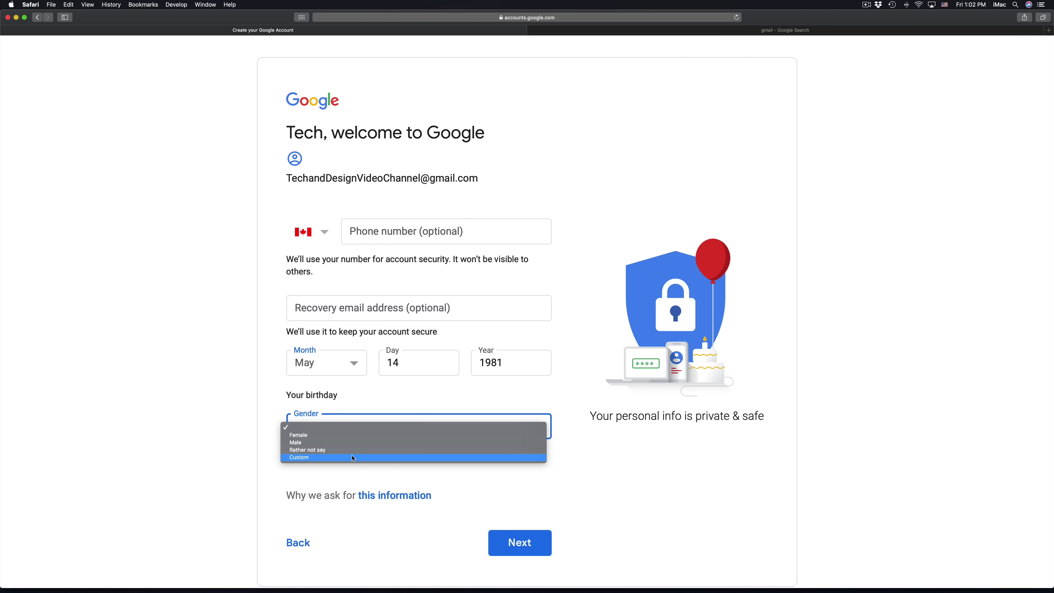
pyautogui.click(354, 458)
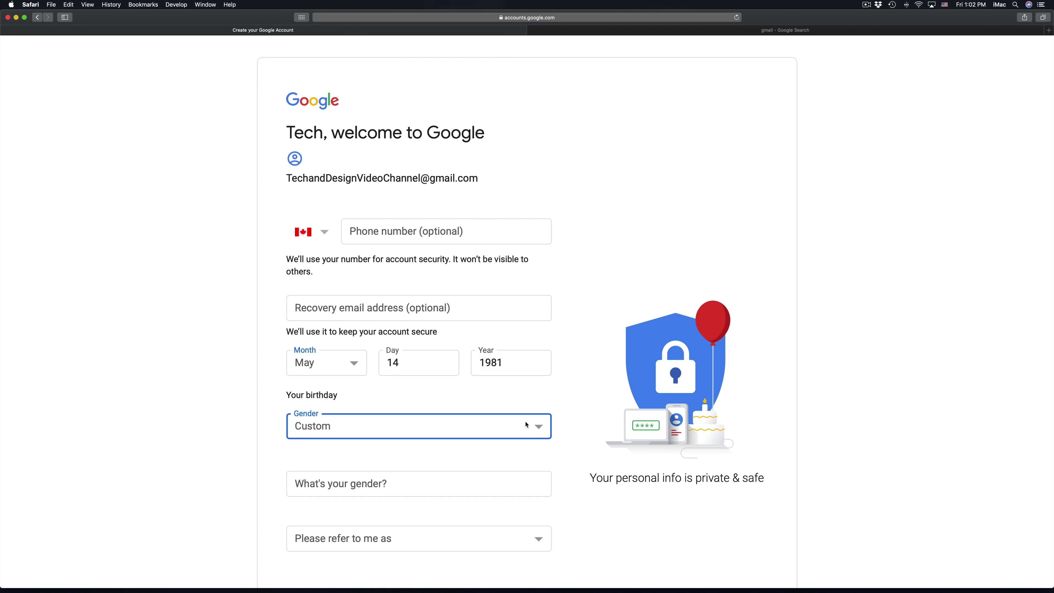
pyautogui.click(526, 425)
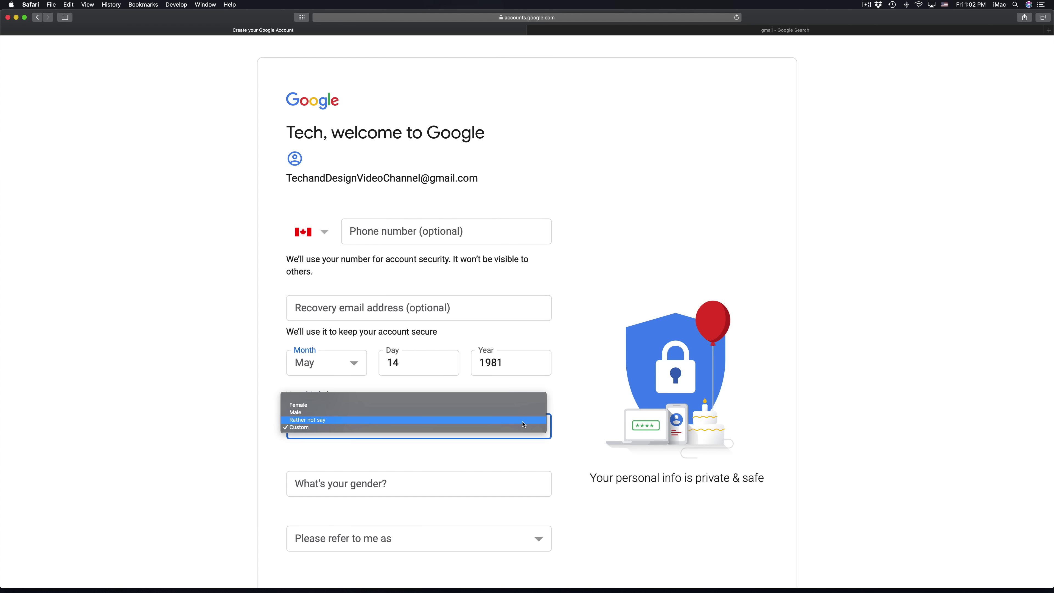
pyautogui.click(410, 420)
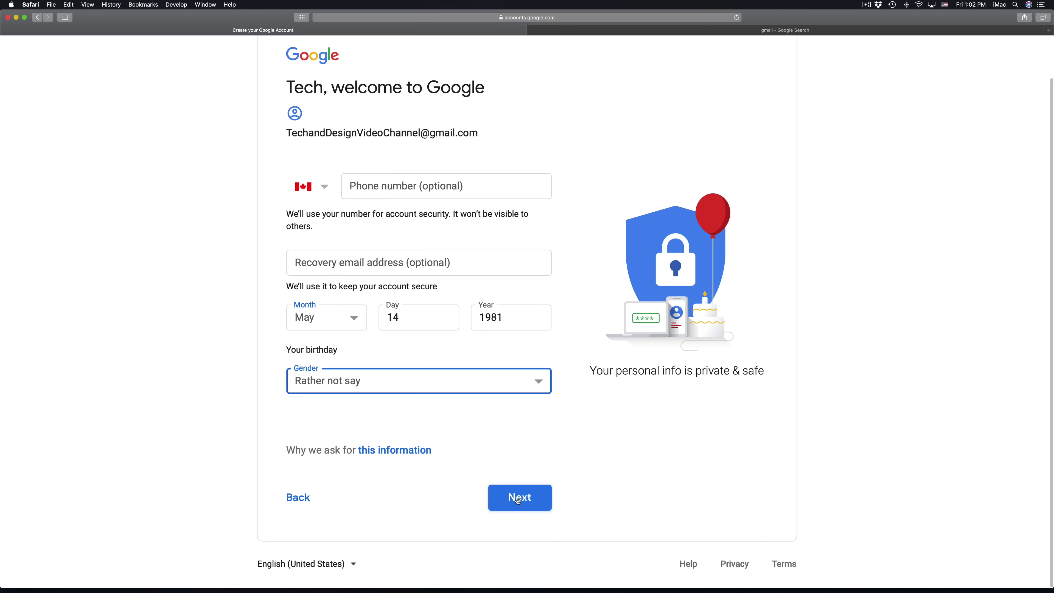
pyautogui.click(519, 498)
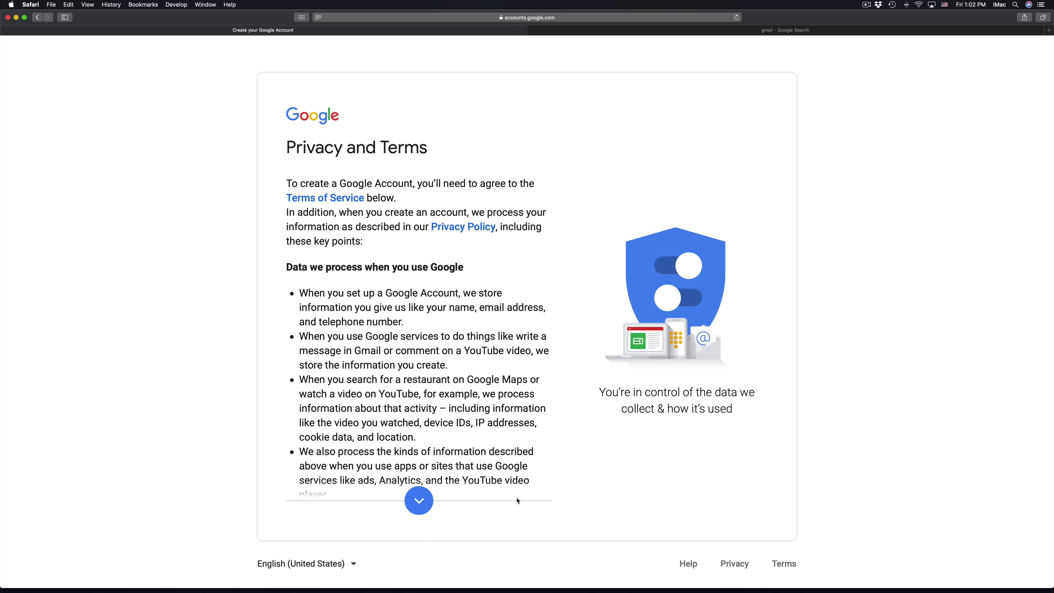
# Scroll to the end of the Privacy and Terms and agree to create the account.
pyautogui.click(417, 504)
pyautogui.click(417, 504)
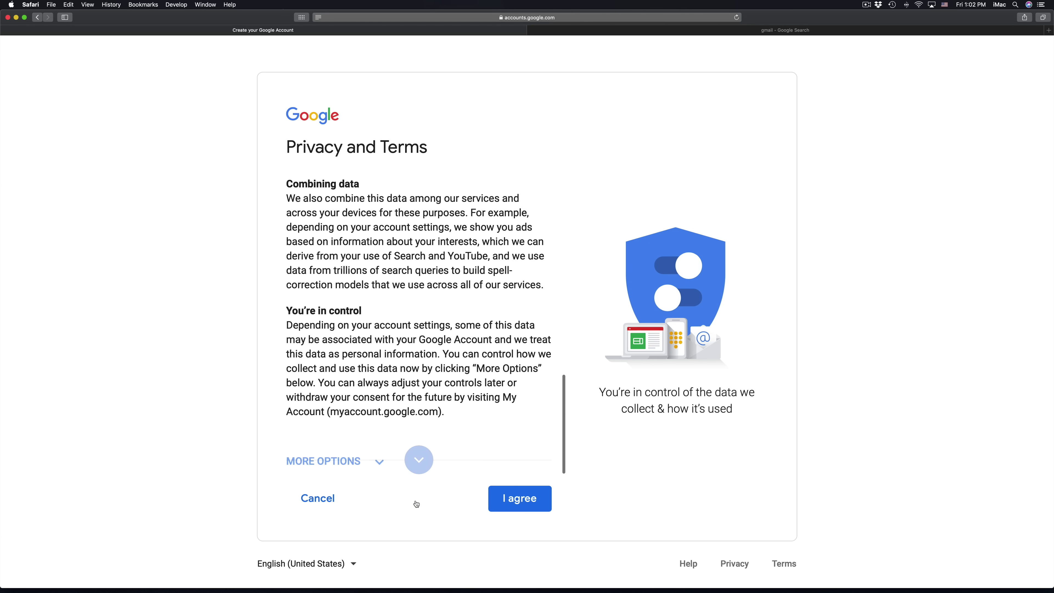
pyautogui.click(526, 501)
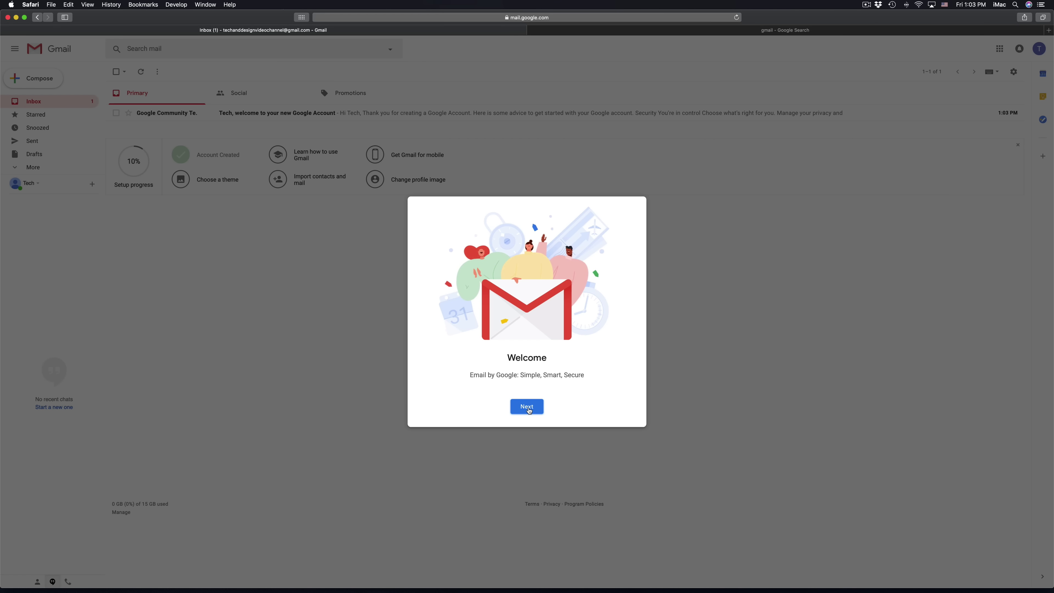
# Step through the Gmail Welcome dialog and accept the default view to close it.
pyautogui.click(527, 406)
pyautogui.click(526, 406)
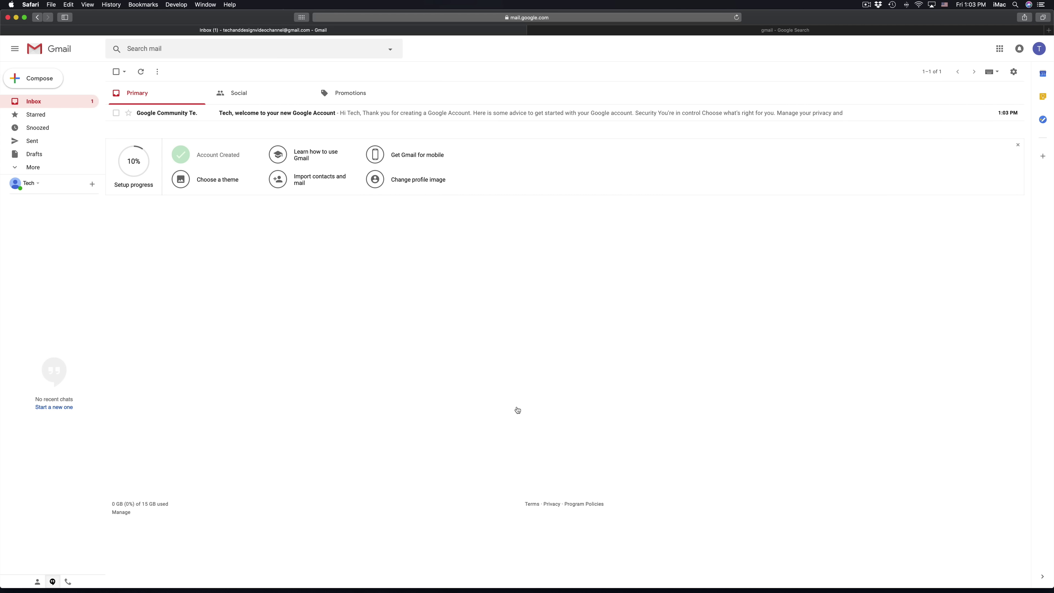